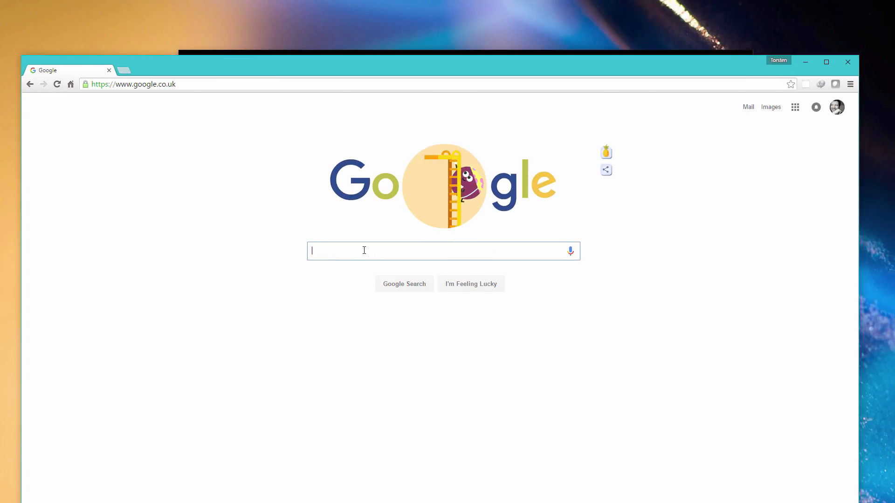
{"action": "type", "text": "mkvtoolnix"}
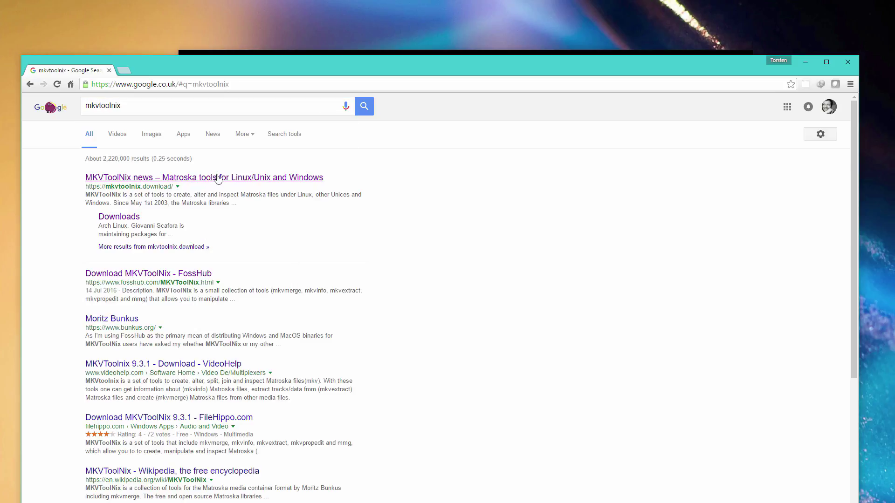
Step: Reach the Windows section of the Downloads page on the official mkvtoolnix.download site
{"action": "left_click", "coordinate": [203, 176]}
{"action": "left_click_drag", "start_coordinate": [418, 71], "coordinate": [421, 8]}
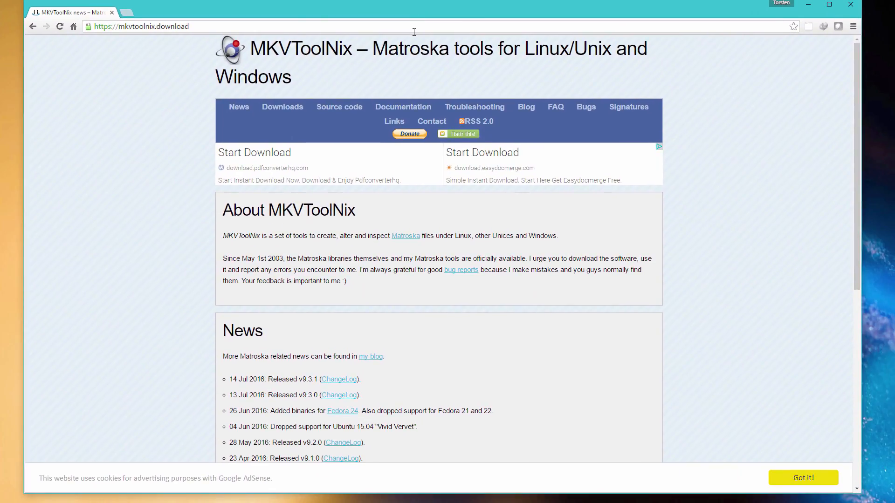
{"action": "left_click", "coordinate": [282, 107]}
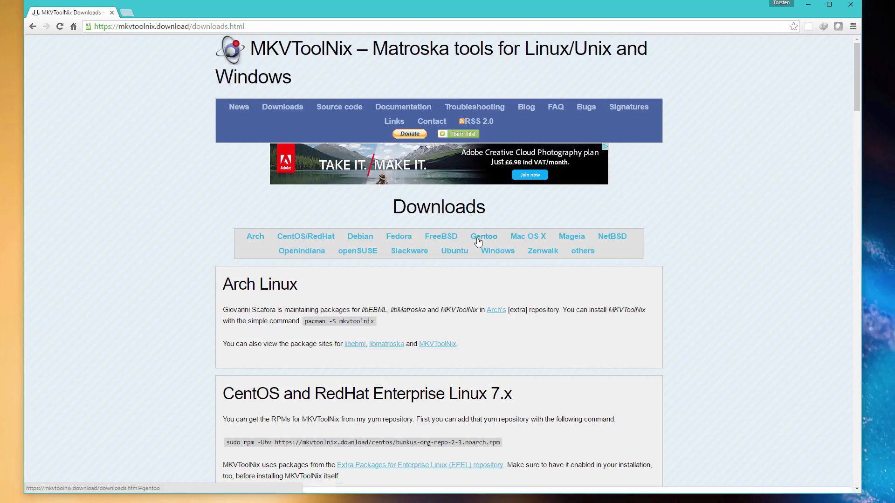
{"action": "left_click", "coordinate": [498, 251]}
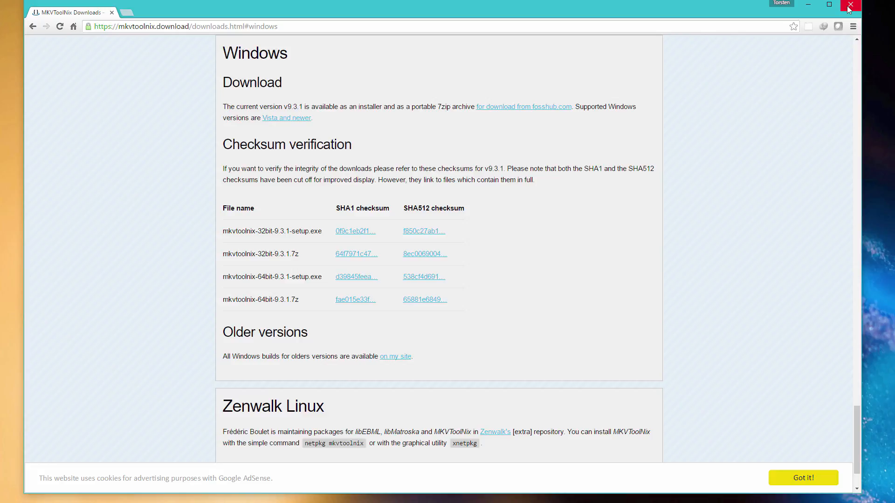
Step: Close Chrome, position and enlarge the MKVToolNix window, and place VideoSample.mp4 on the desktop below it
{"action": "left_click", "coordinate": [850, 6]}
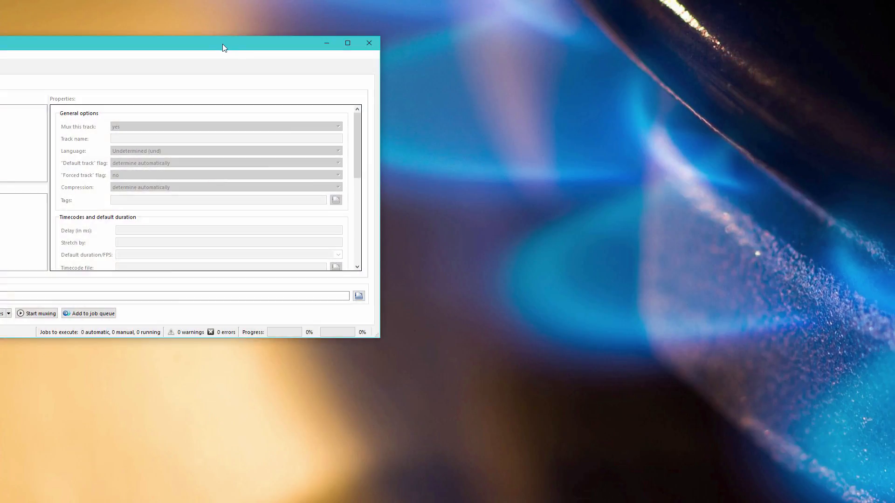
{"action": "mouse_move", "coordinate": [222, 44]}
{"action": "left_mouse_down"}
{"action": "mouse_move", "coordinate": [678, 54]}
{"action": "mouse_move", "coordinate": [626, 40]}
{"action": "left_mouse_up"}
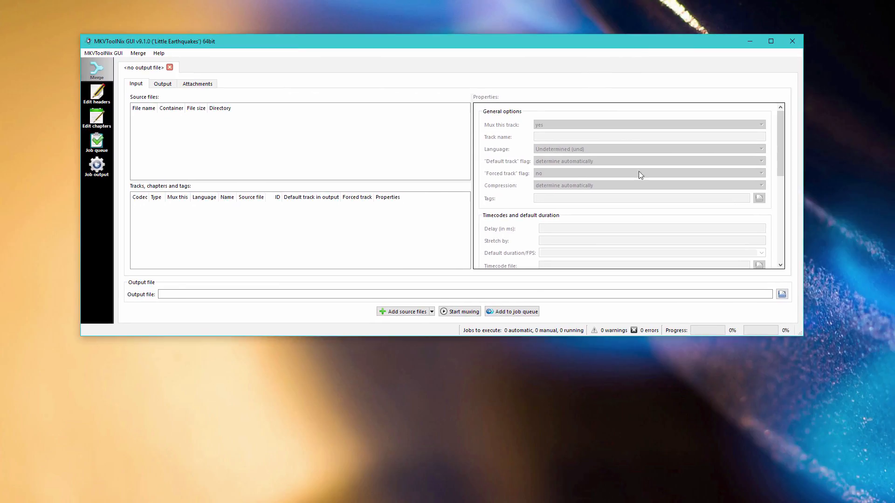
{"action": "left_click_drag", "start_coordinate": [484, 337], "coordinate": [488, 405]}
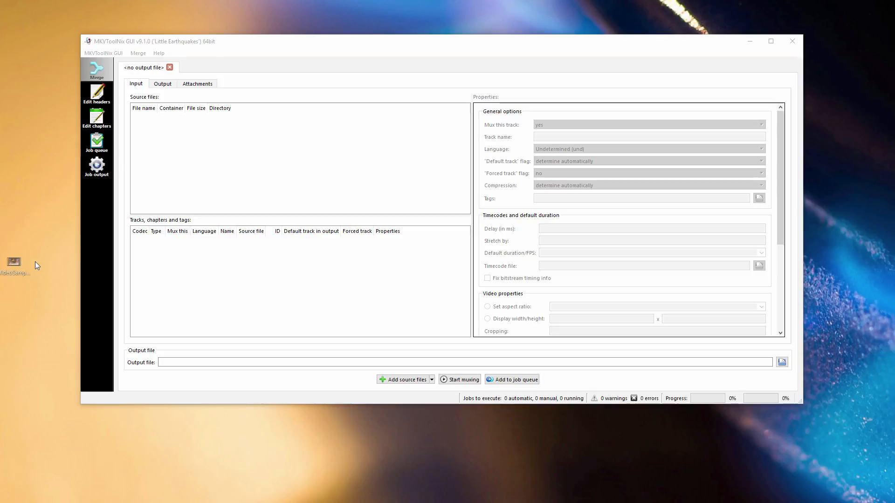
{"action": "left_click_drag", "start_coordinate": [14, 264], "coordinate": [235, 428]}
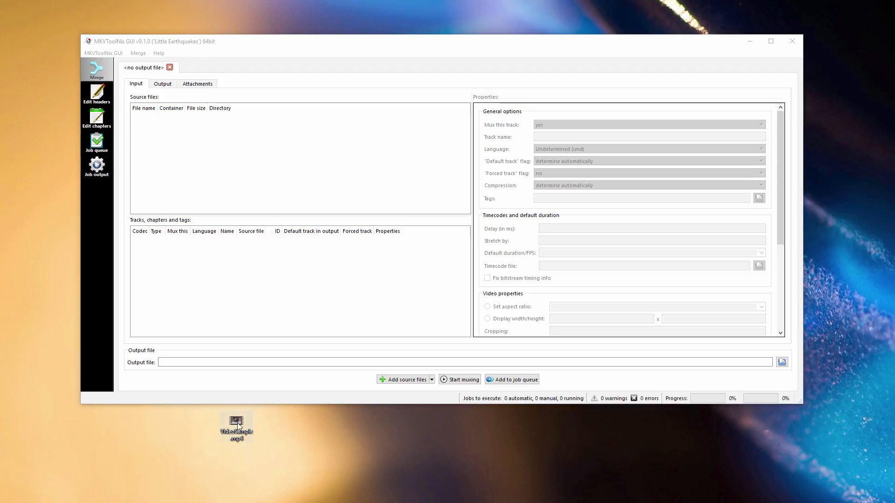
Step: Add VideoSample.mp4 as a source, mux it to VideoSample.mkv, and show both files' Properties dialogs
{"action": "left_click_drag", "start_coordinate": [235, 426], "coordinate": [252, 166]}
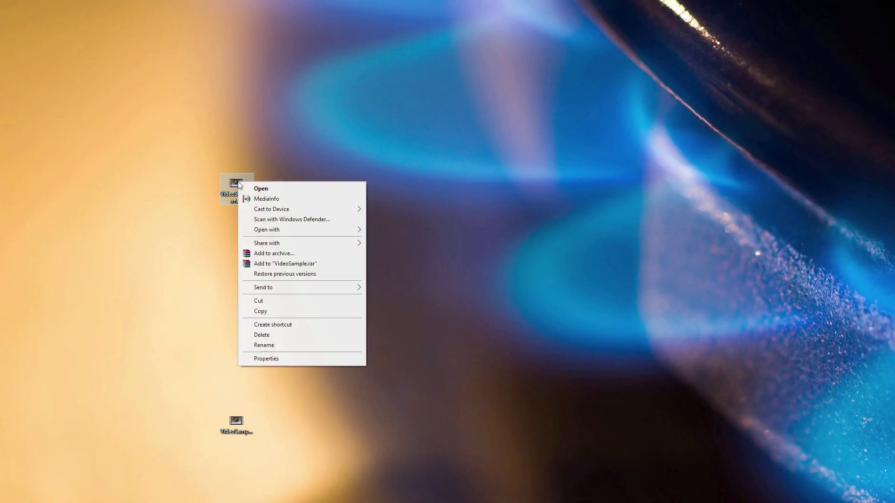
{"action": "left_click", "coordinate": [271, 360]}
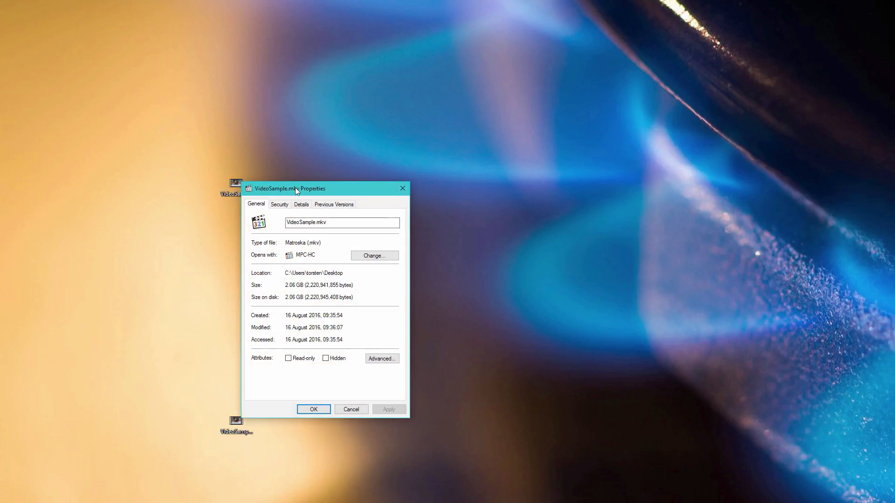
{"action": "left_click_drag", "start_coordinate": [295, 187], "coordinate": [80, 82]}
{"action": "right_click", "coordinate": [246, 430]}
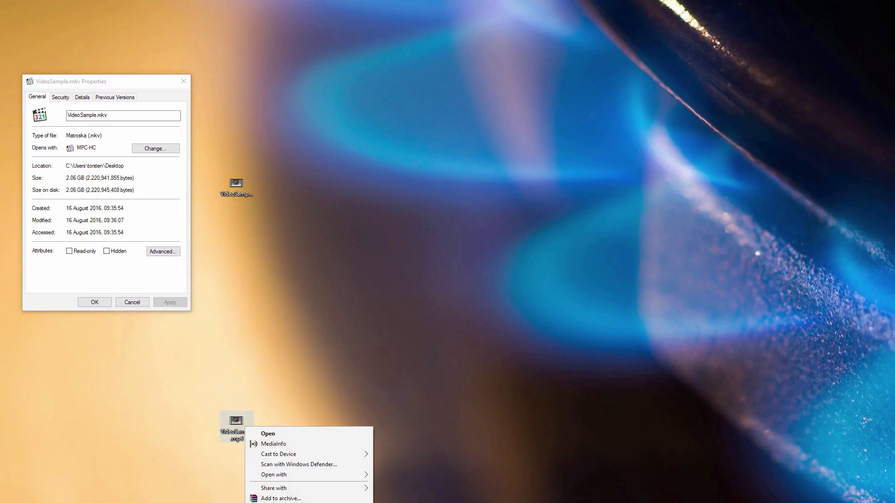
{"action": "left_click", "coordinate": [280, 501]}
Step: Place the mp4 Properties dialog beside the mkv one for comparison
{"action": "left_click_drag", "start_coordinate": [349, 432], "coordinate": [417, 80]}
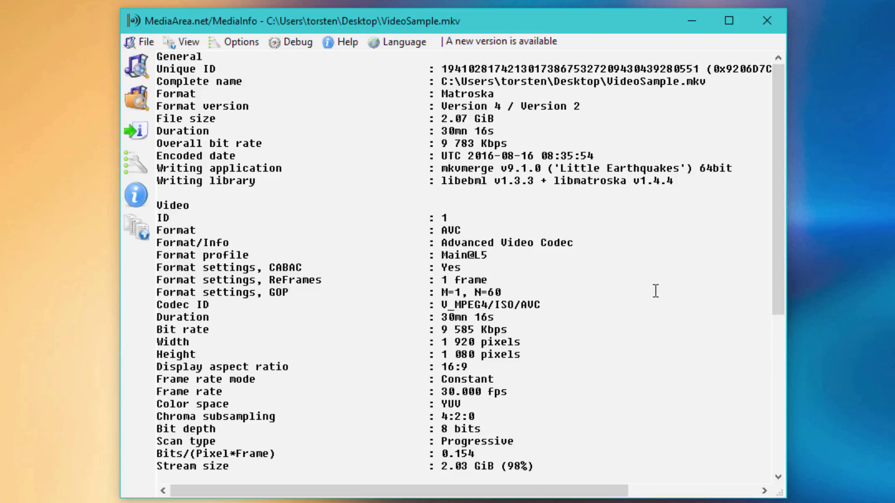
{"action": "left_click", "coordinate": [768, 21]}
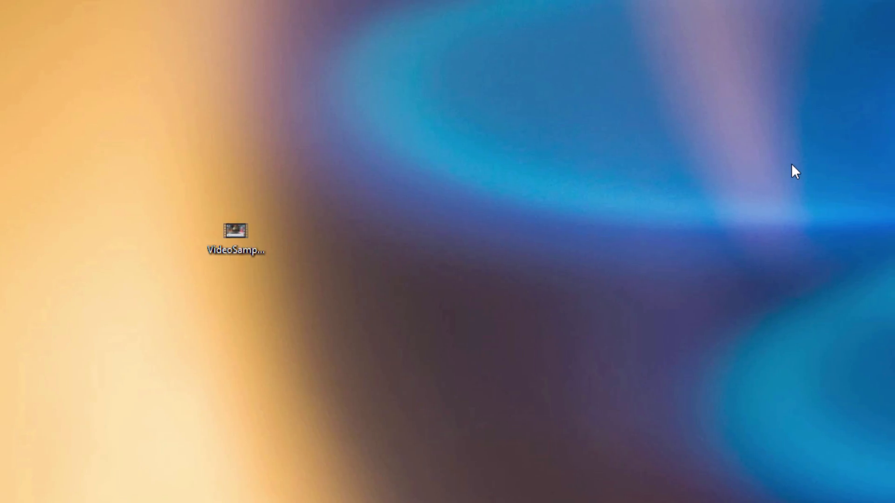